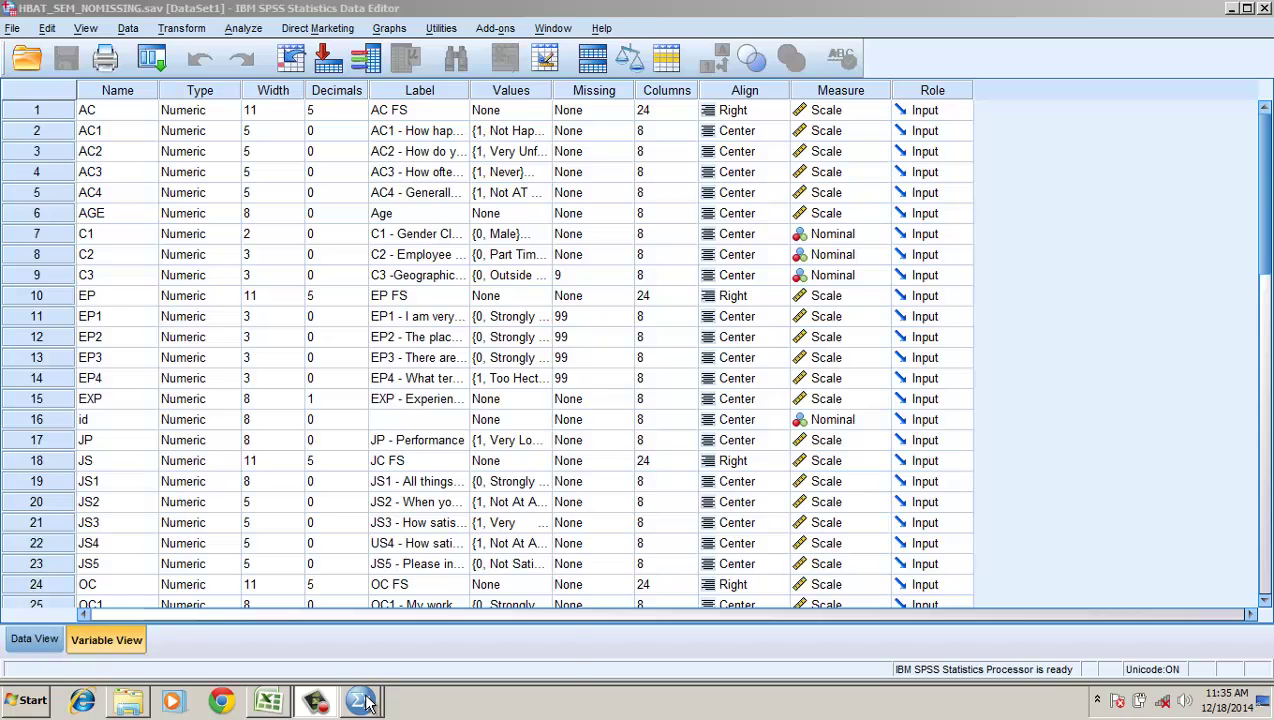
Start a factor analysis via Analyze > Dimension Reduction > Factor.
mouse_move(366, 703)
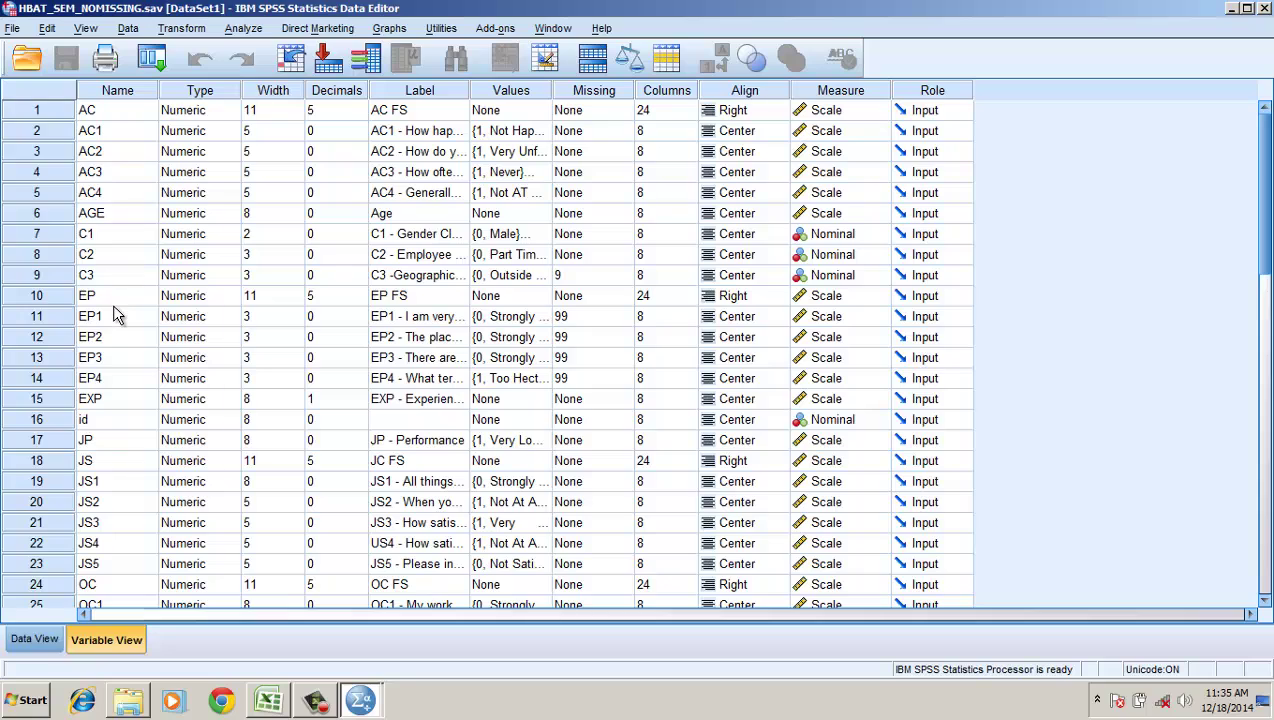
click(243, 28)
mouse_move(320, 298)
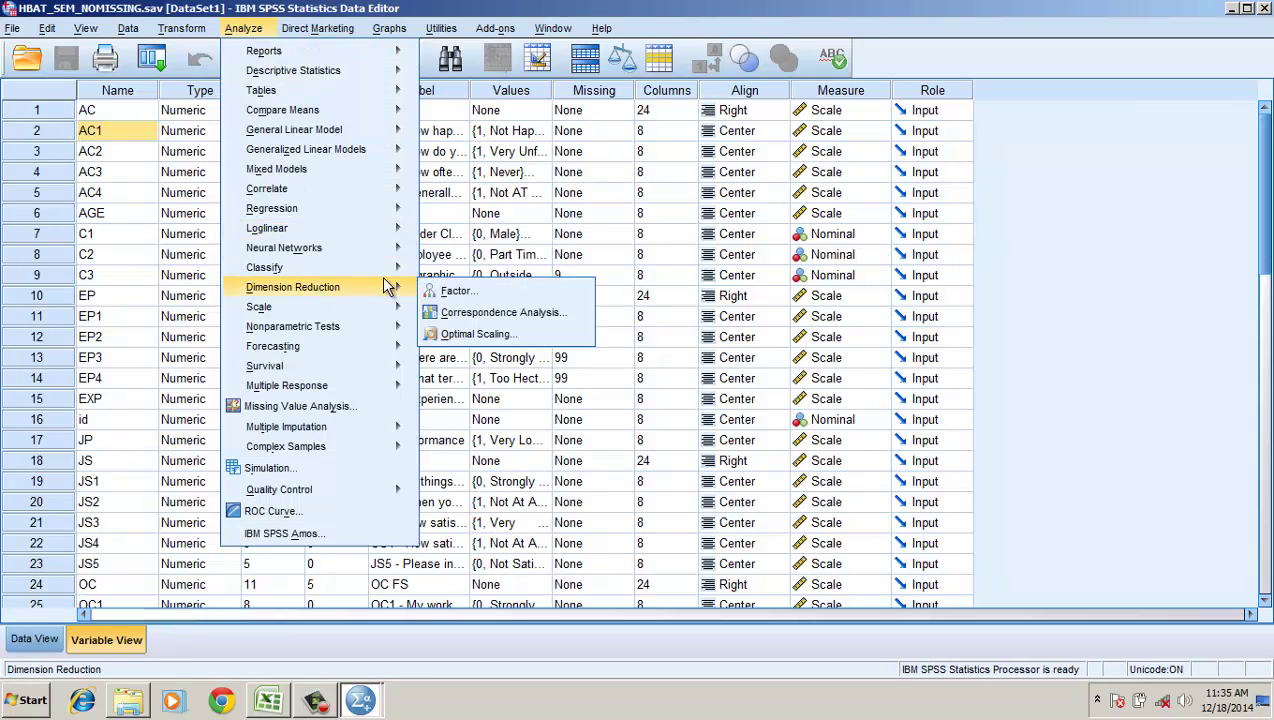
click(431, 291)
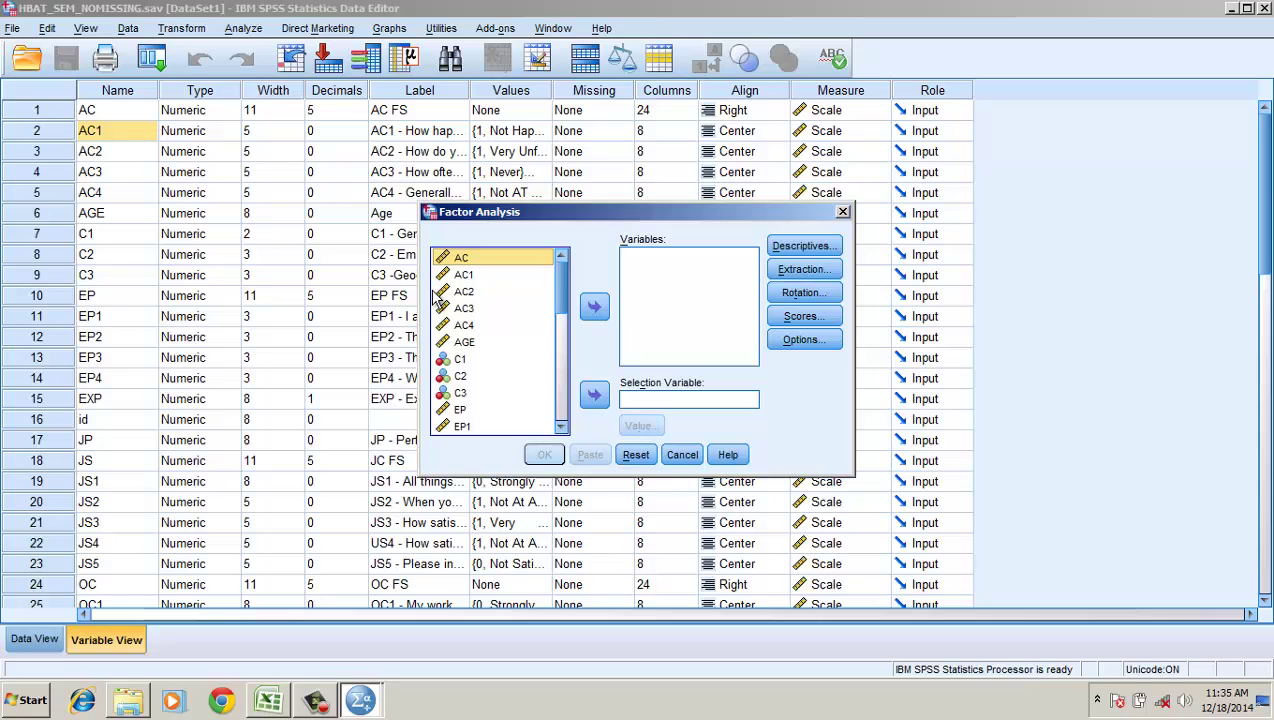
Add AC1–AC4 and then EP1–EP4 to the Variables list.
key(Down)
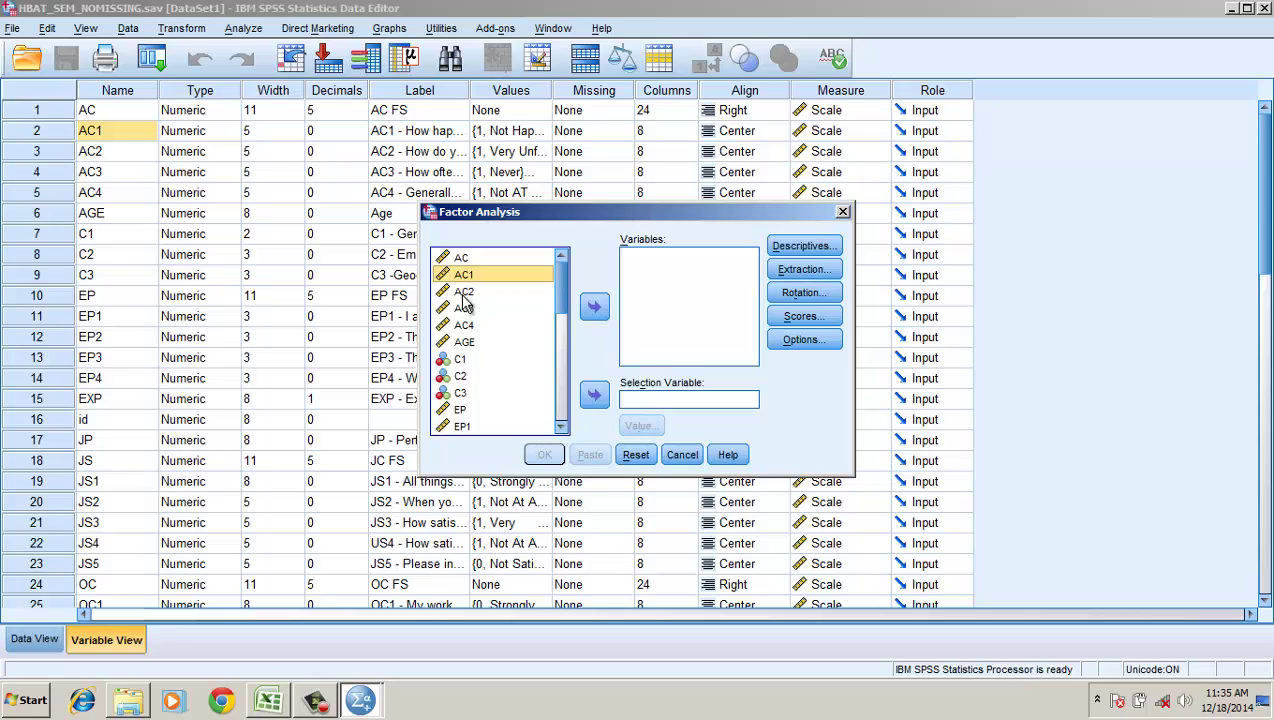
shift+click(463, 304)
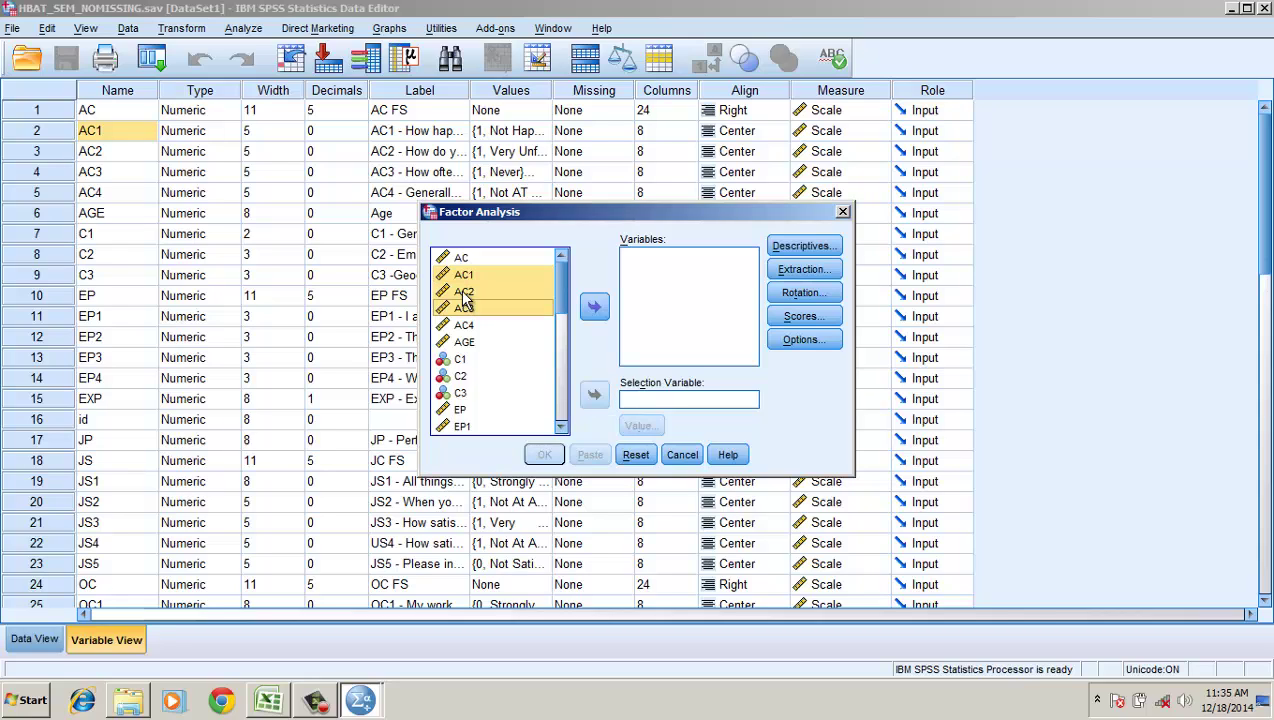
key(shift+Down)
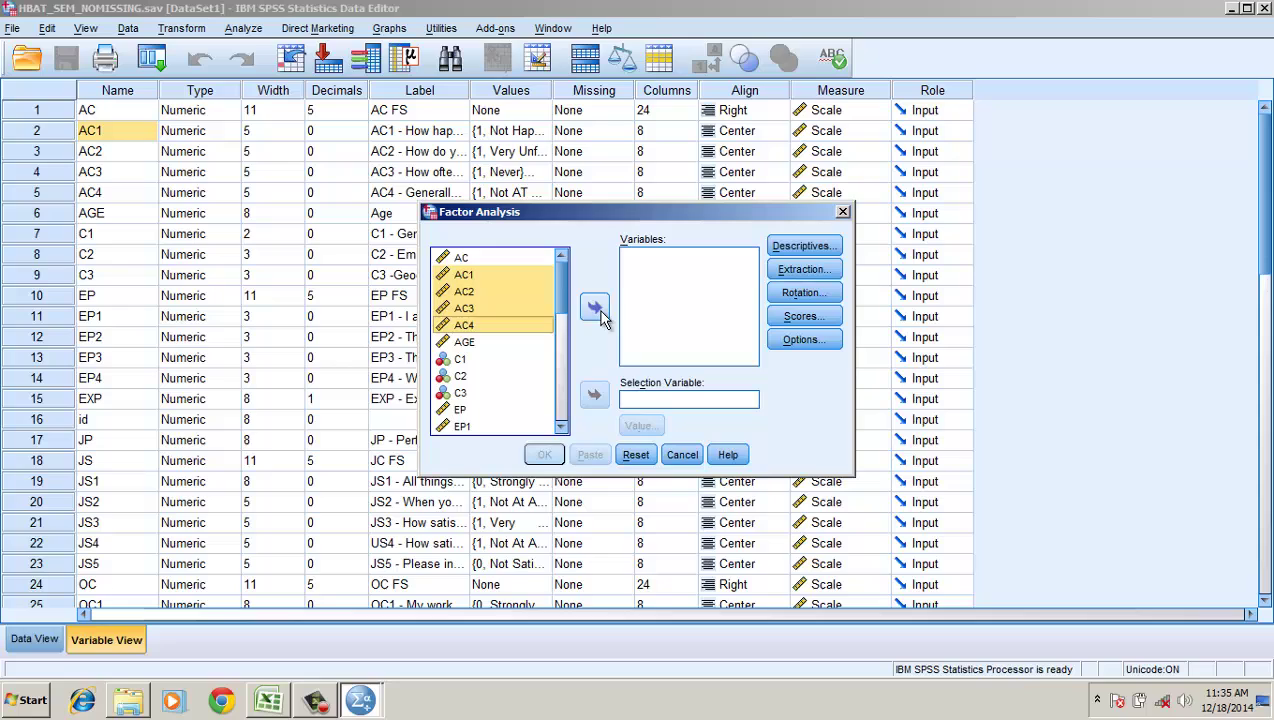
click(597, 310)
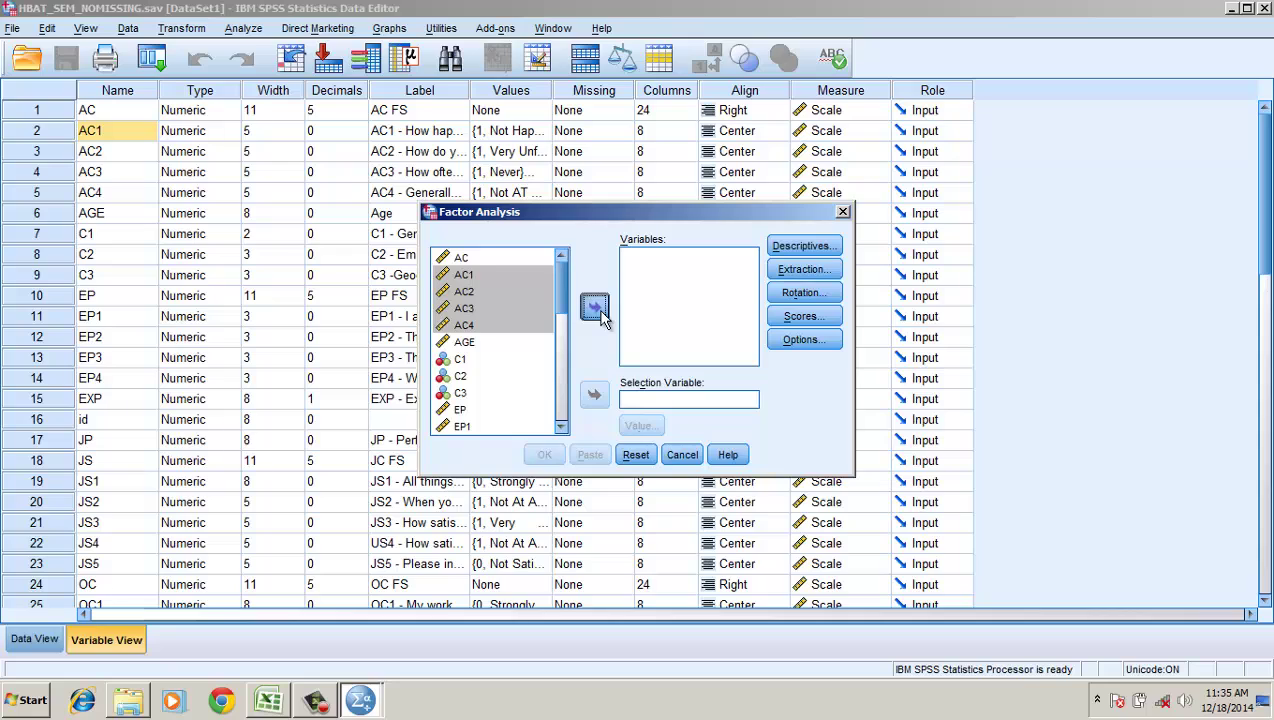
click(597, 310)
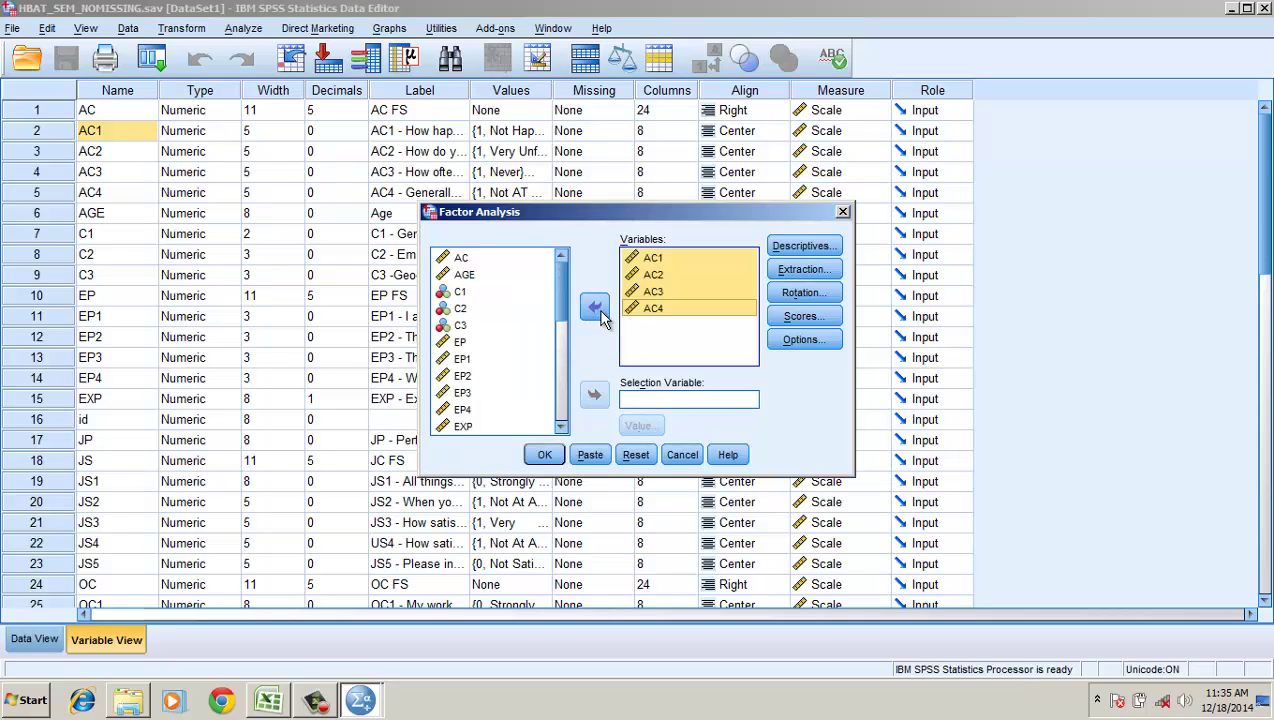
click(465, 359)
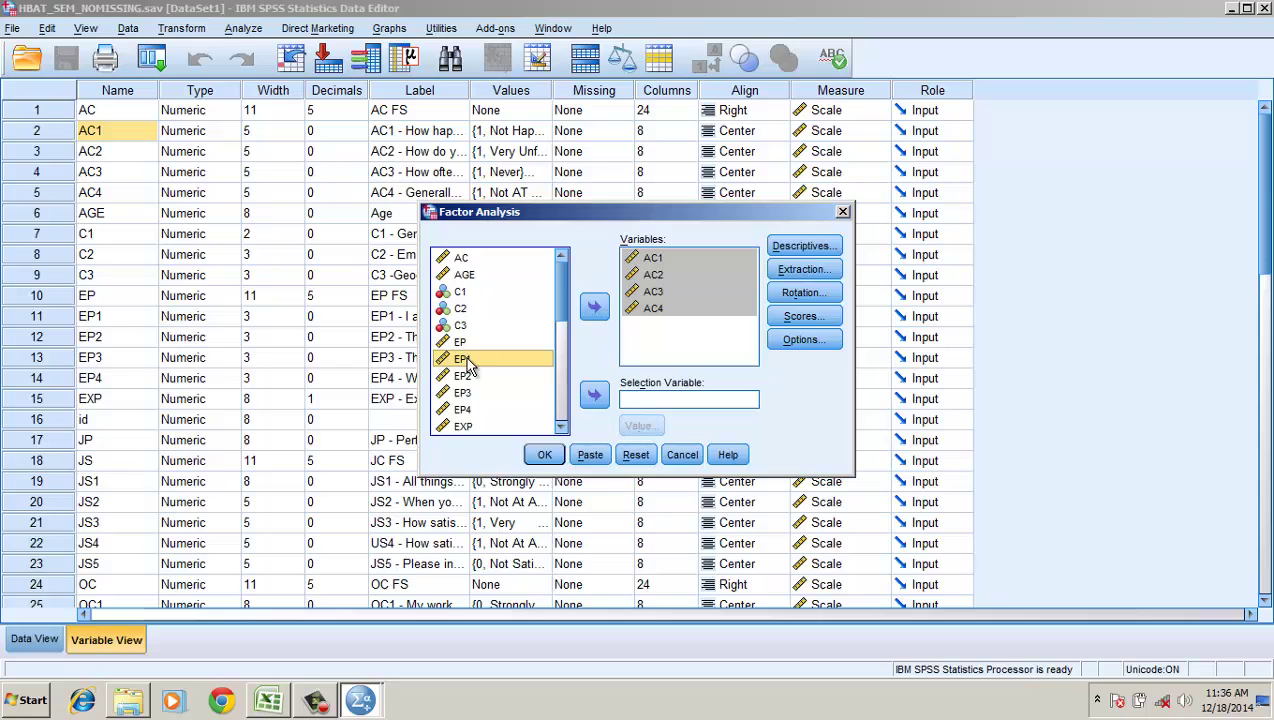
key(shift+Down)
key(shift+Down)
key(shift+Down)
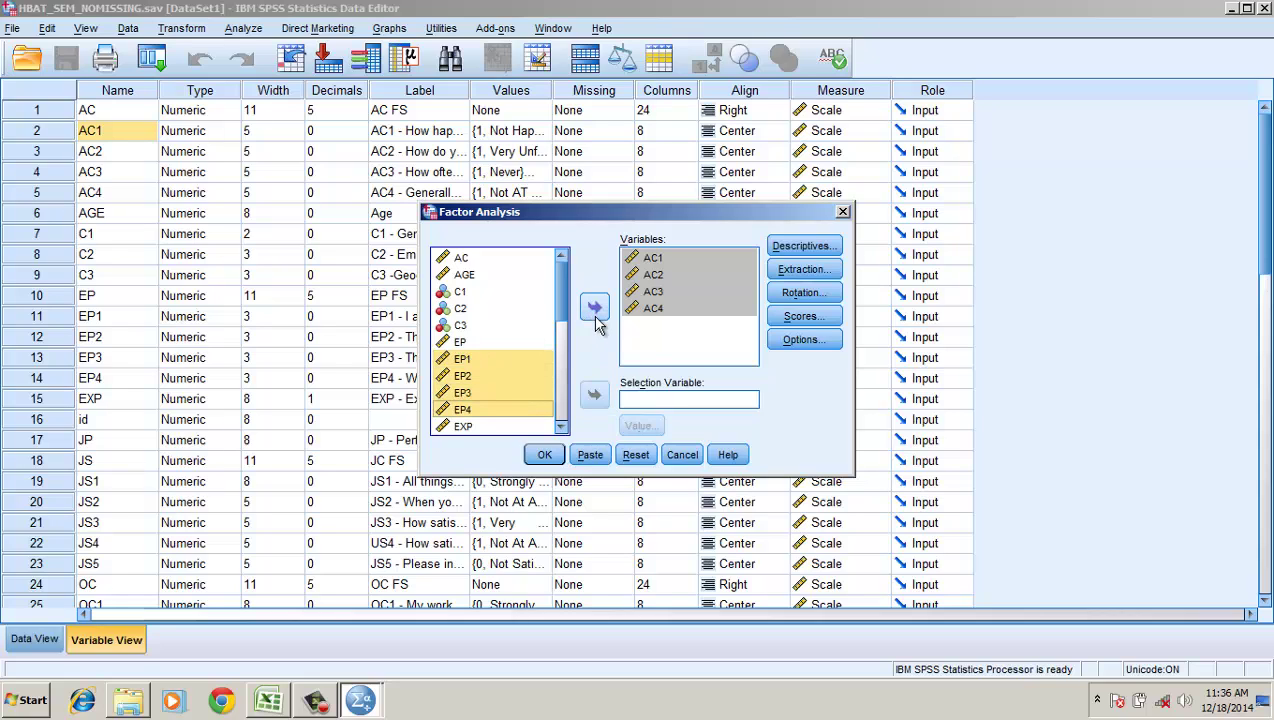
click(594, 307)
Request the KMO and Bartlett's test and choose Promax rotation.
click(776, 252)
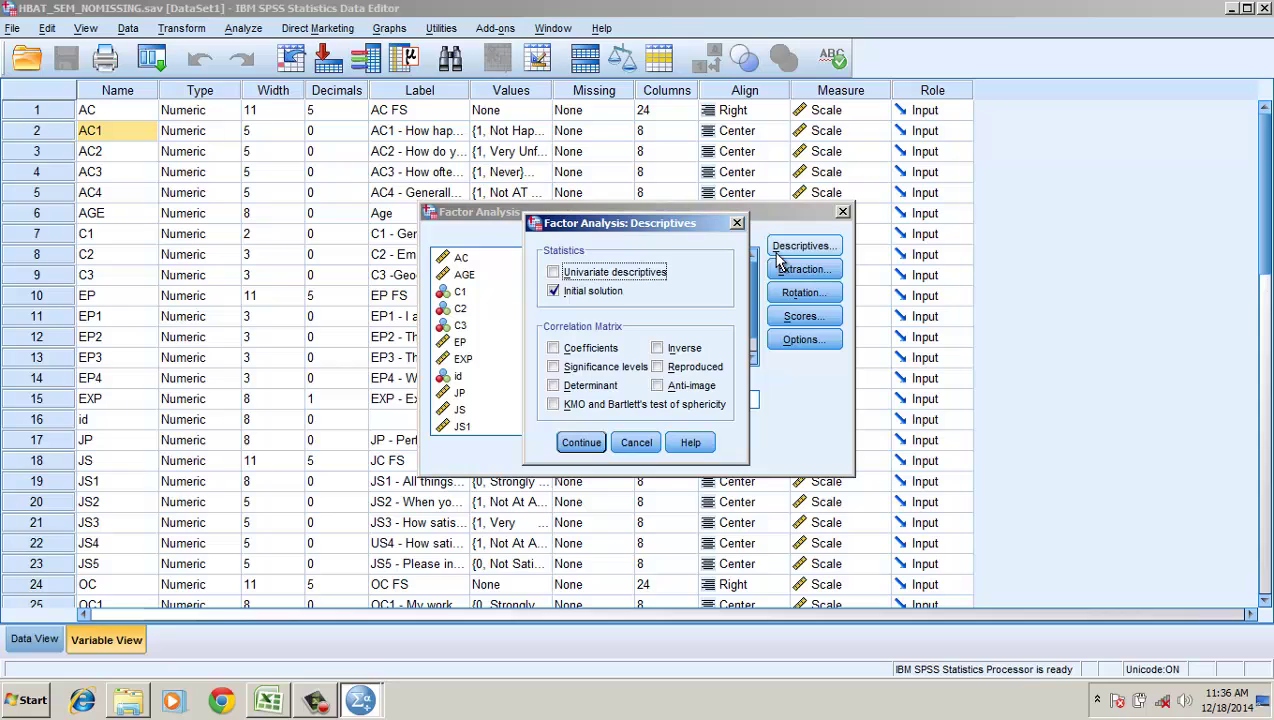
click(554, 405)
click(581, 442)
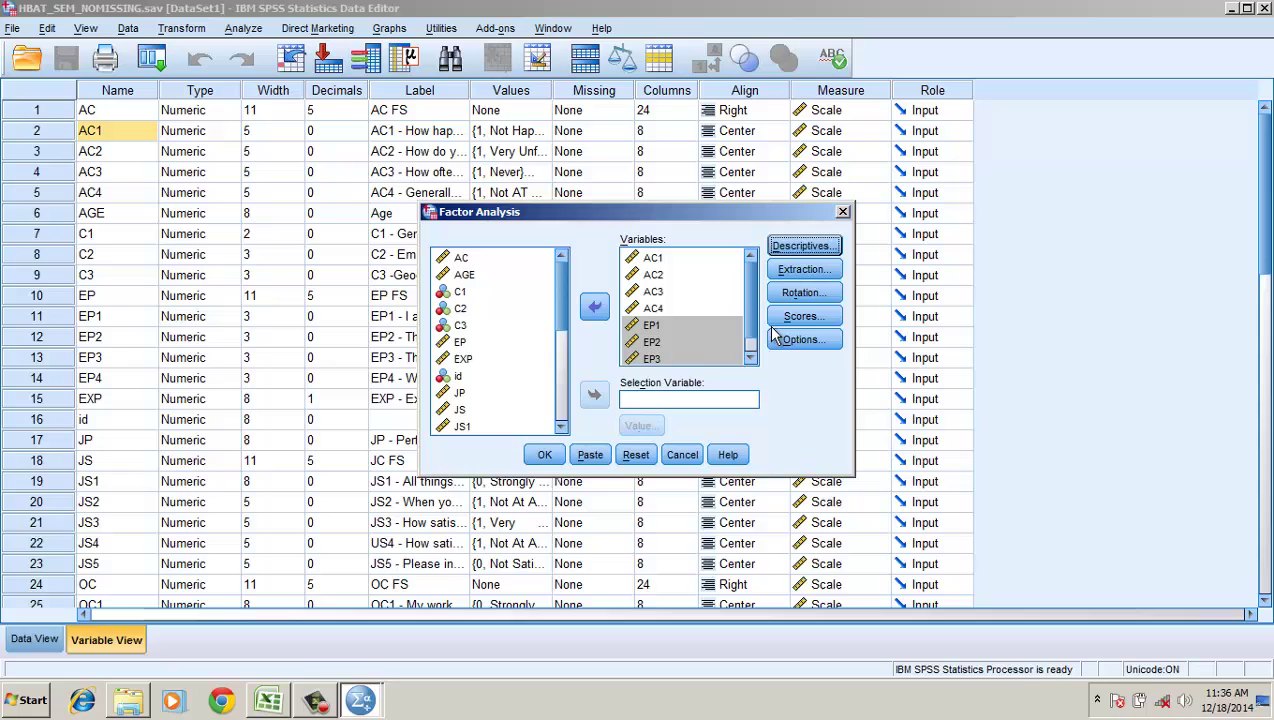
click(806, 295)
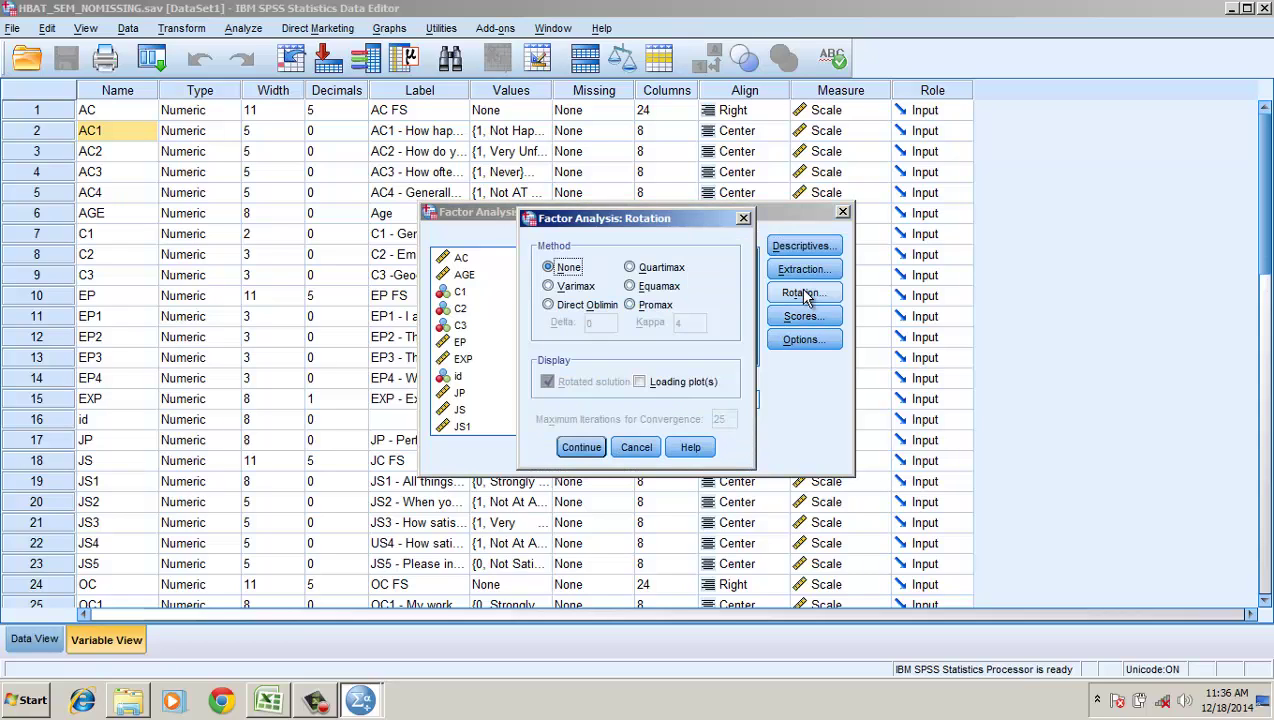
click(631, 306)
click(590, 449)
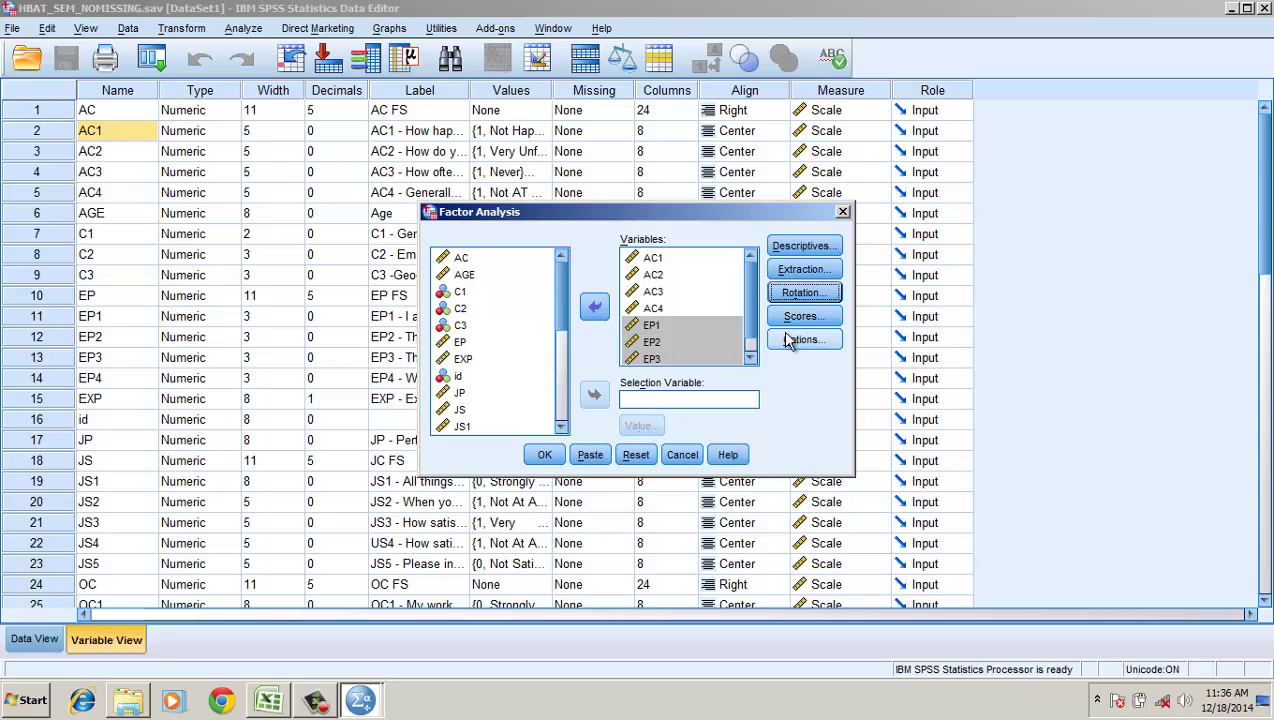
Suppress small coefficients and display the factor score coefficient matrix.
click(801, 339)
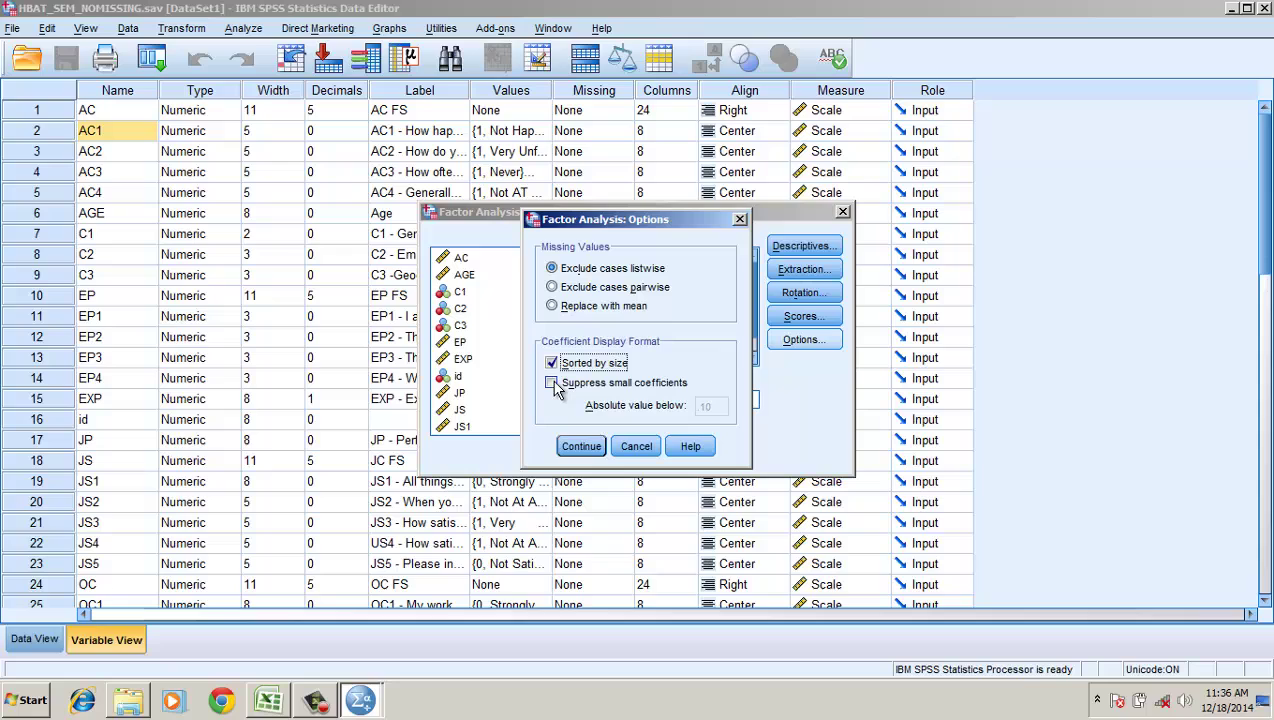
click(553, 384)
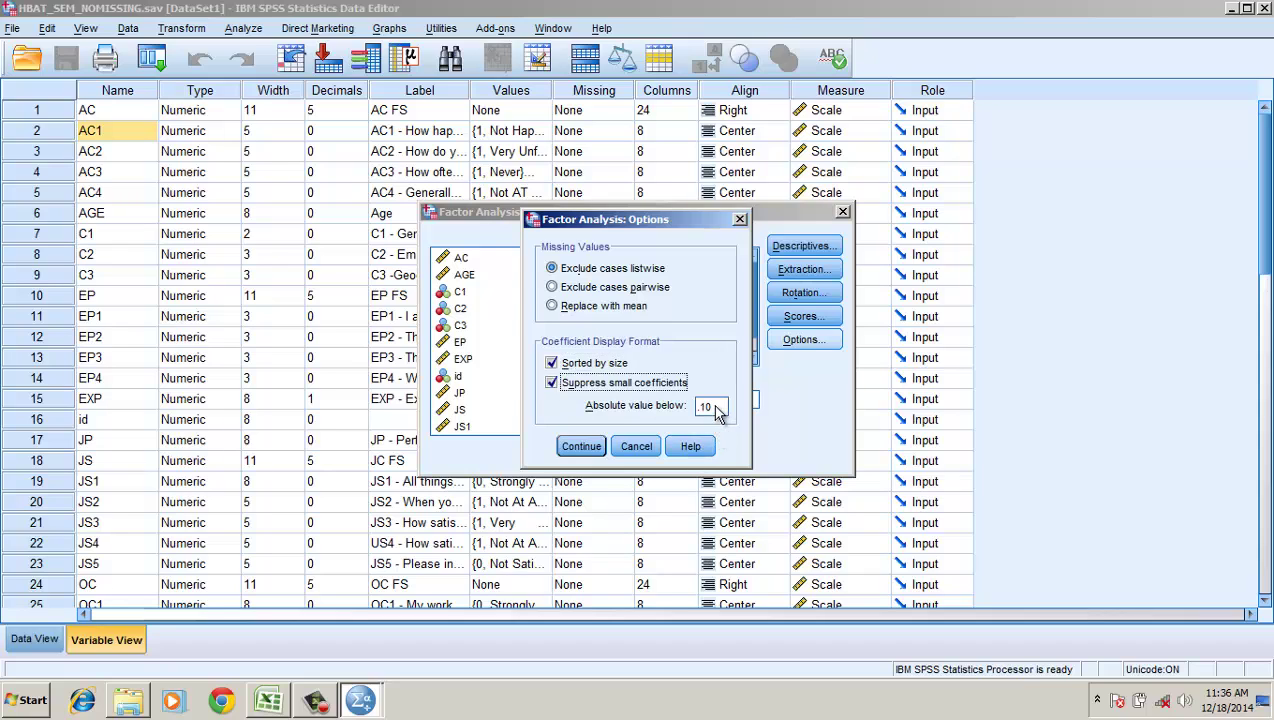
click(581, 446)
click(804, 316)
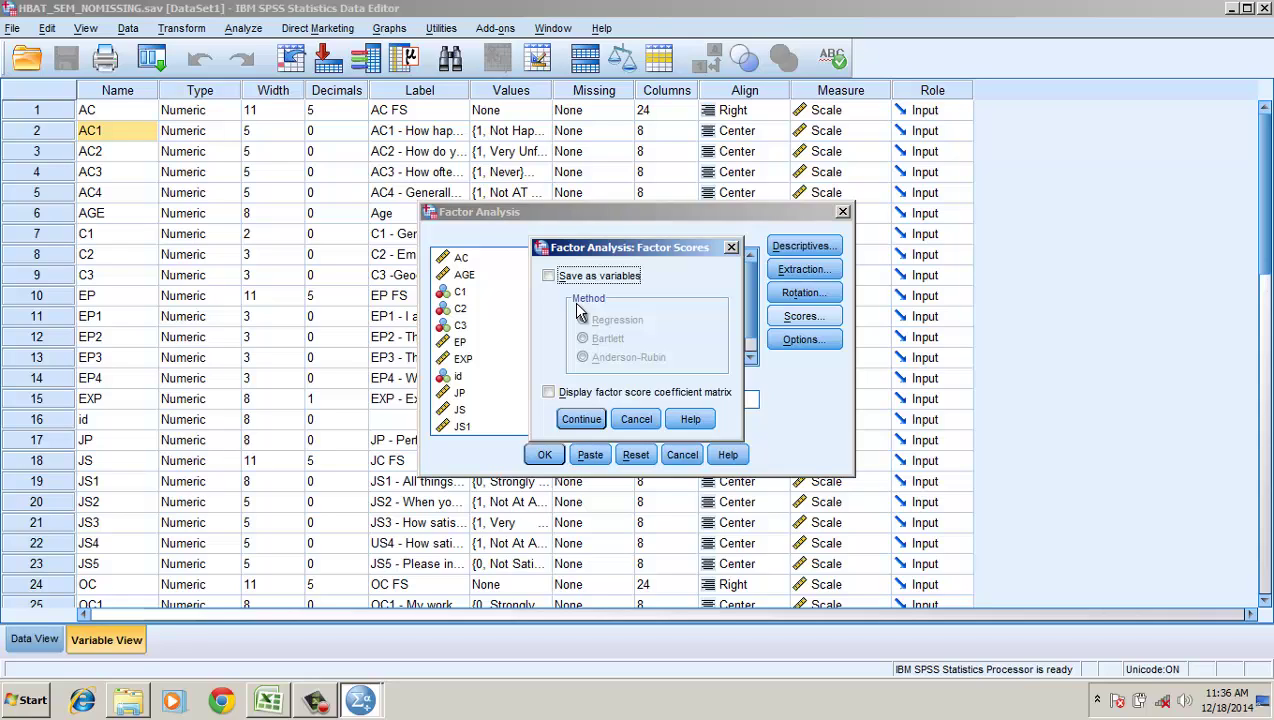
click(553, 393)
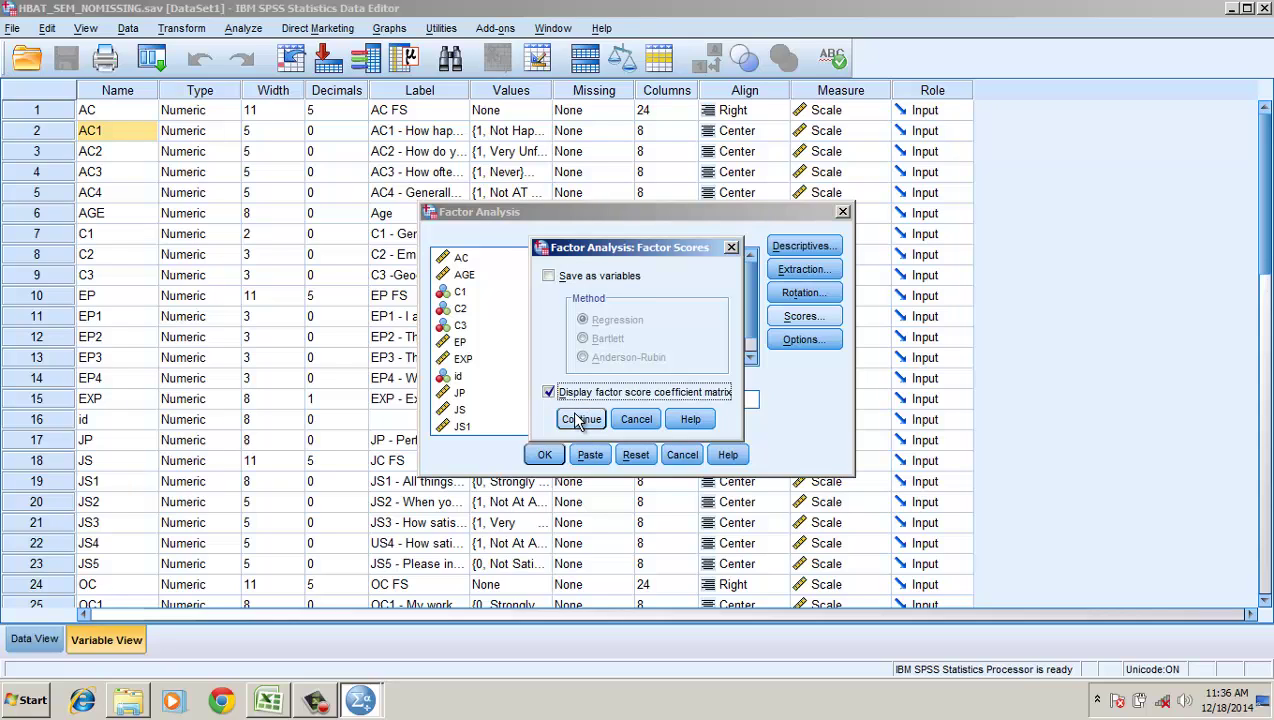
click(574, 424)
Run the analysis and scroll to the Pattern Matrix: AC items on component 1, EP items on component 2.
click(552, 458)
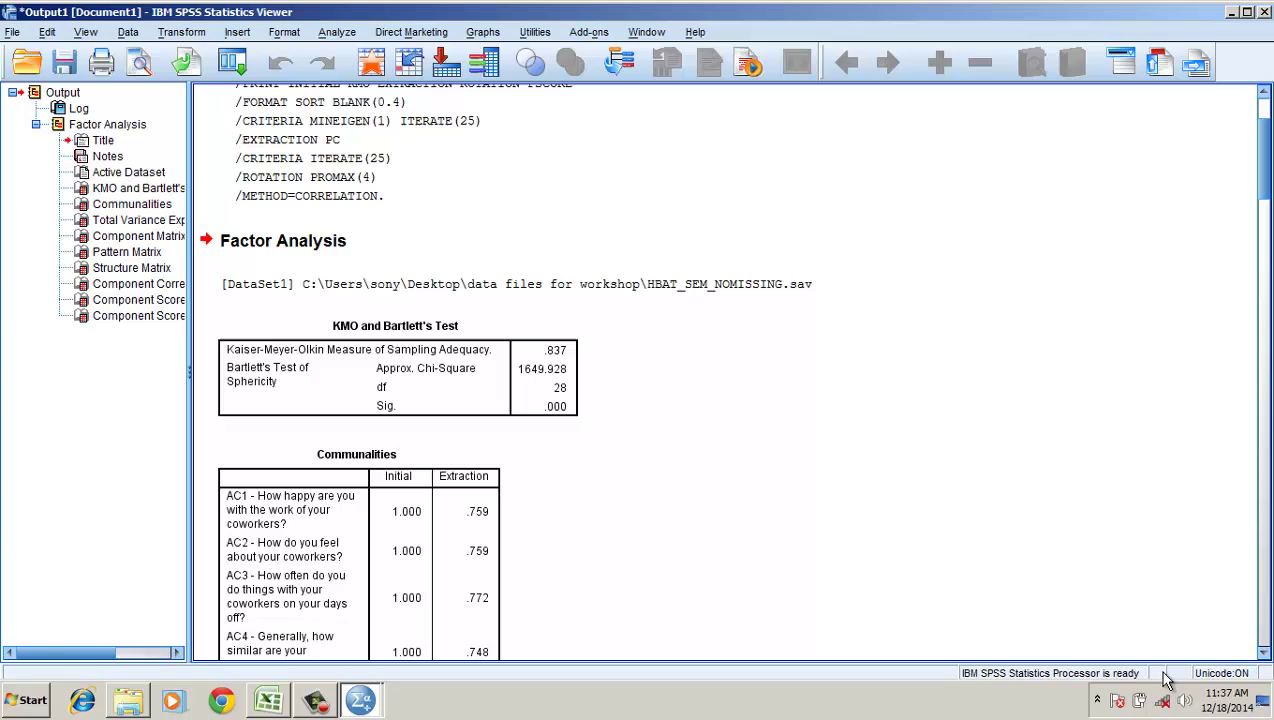
click(1263, 652)
drag(1263, 657, 1263, 657)
Scroll past the Pattern Matrix to the Component Correlation Matrix showing .227.
click(446, 479)
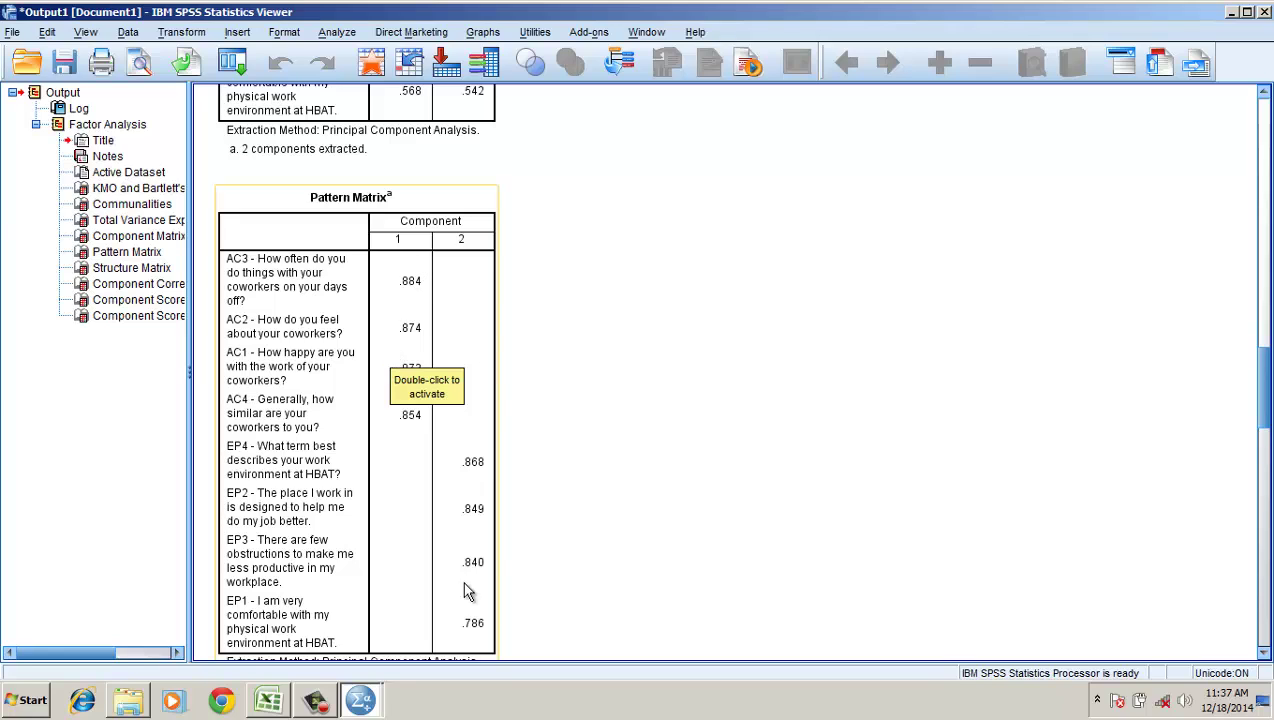
click(512, 510)
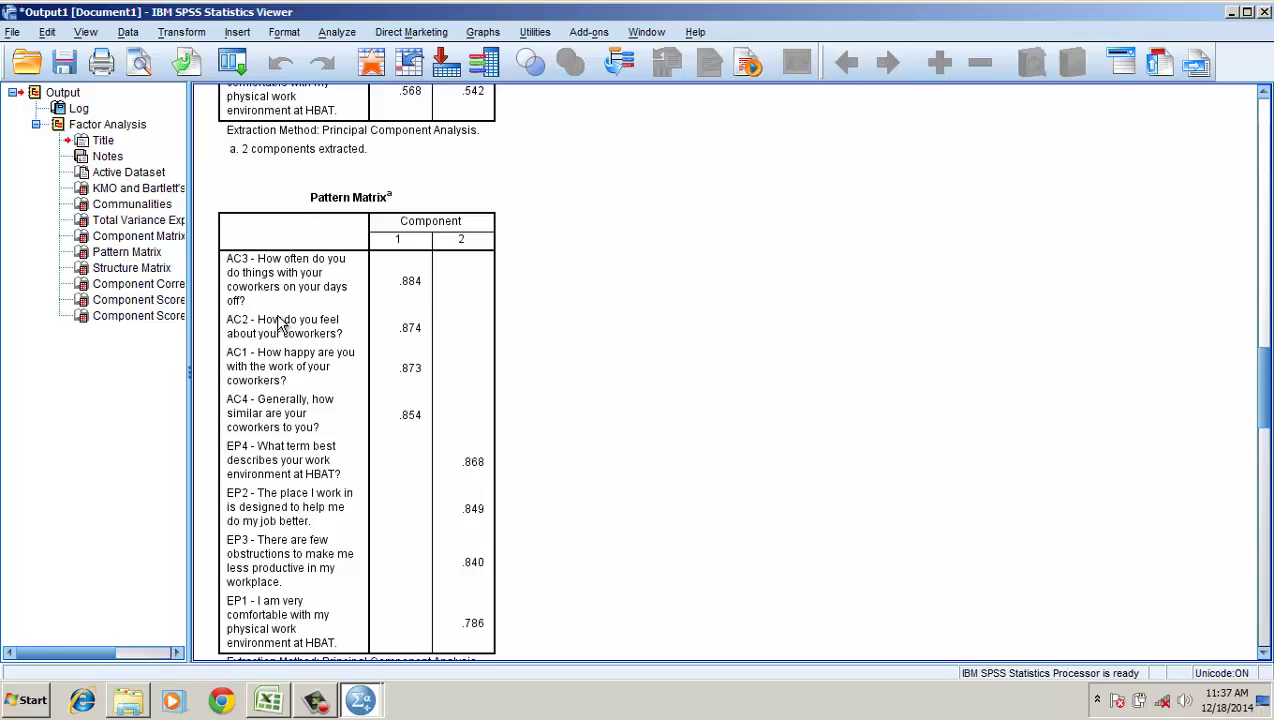
scroll(280, 330, down, 10)
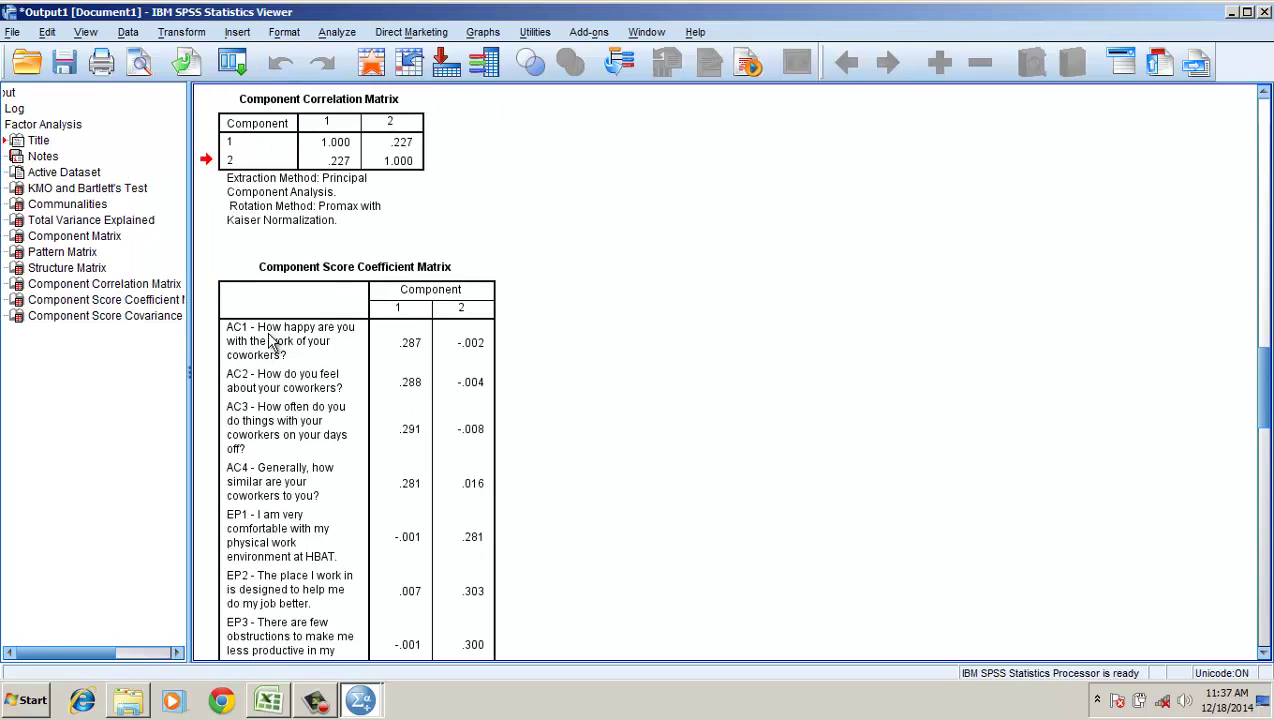
Switch to Excel's Sheet3 and inspect the EP average loading formula =SUM(D9:D12)/4 in H9.
click(269, 702)
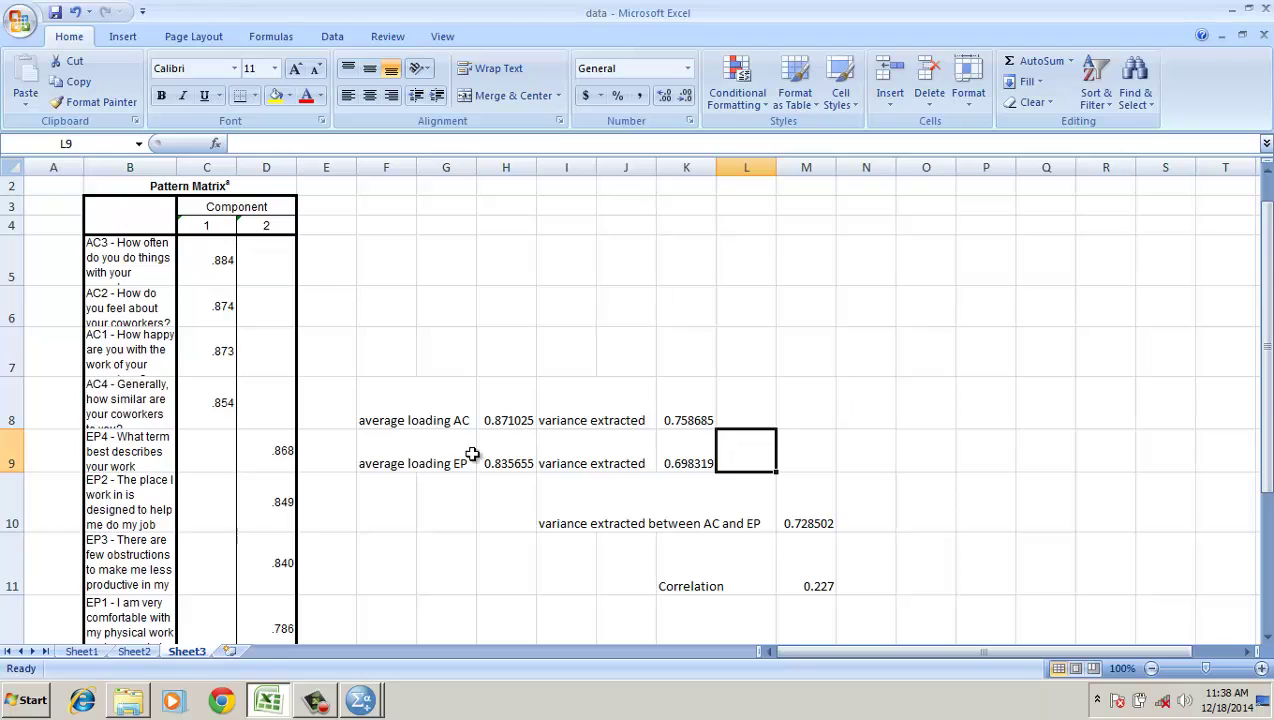
click(516, 463)
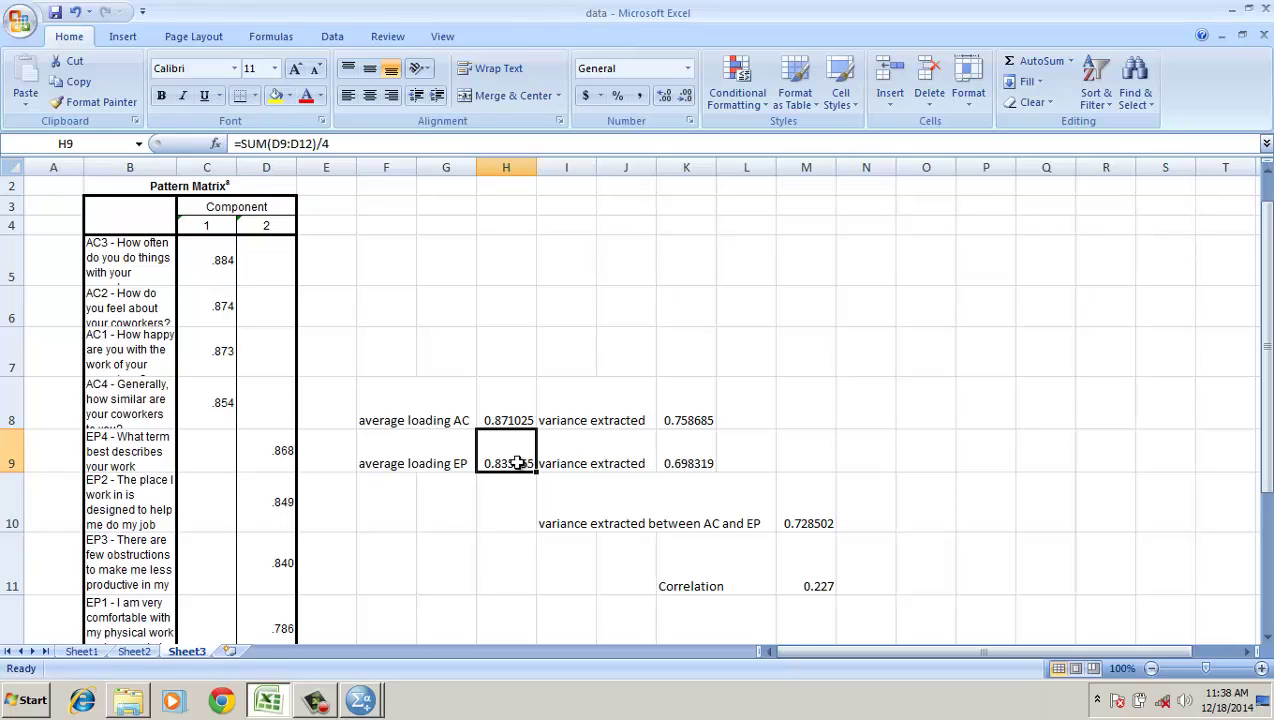
Check the AC and EP variance extracted formulas, then scroll to the 0.051529 correlation square.
click(688, 412)
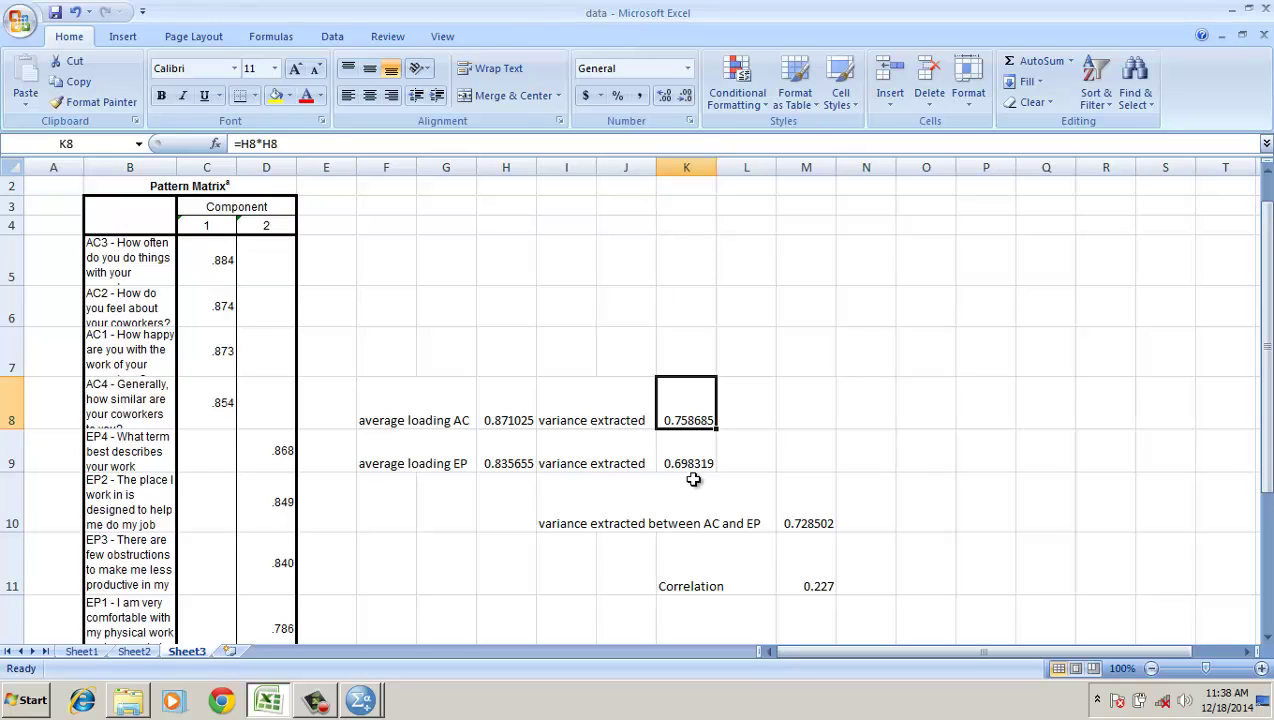
click(686, 463)
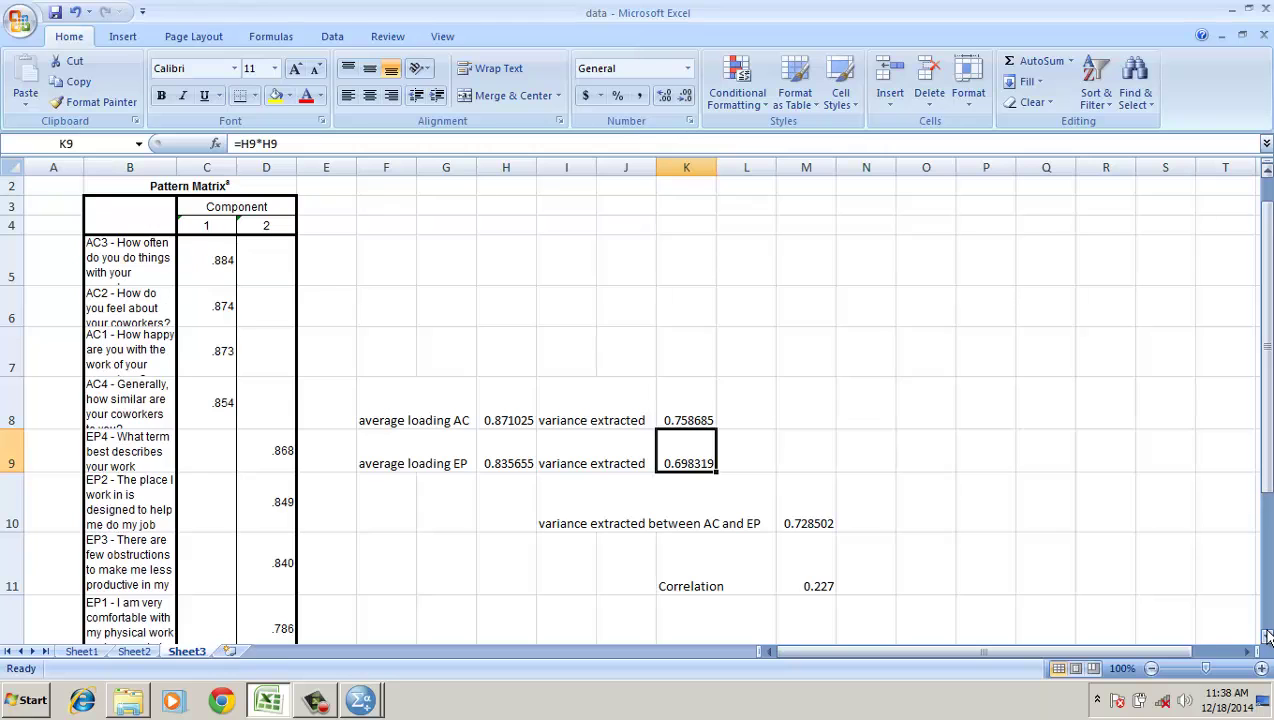
click(1266, 637)
click(1266, 637)
click(1266, 637)
click(1266, 637)
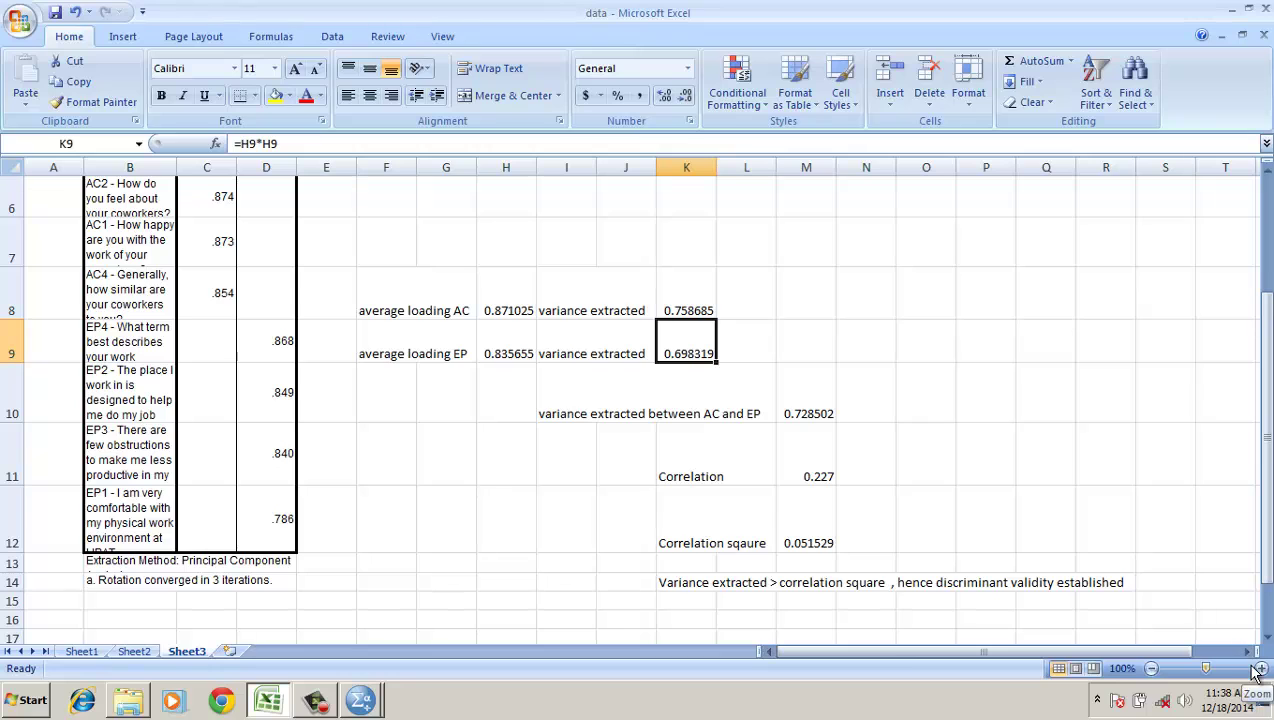
scroll(1090, 552, down, 2)
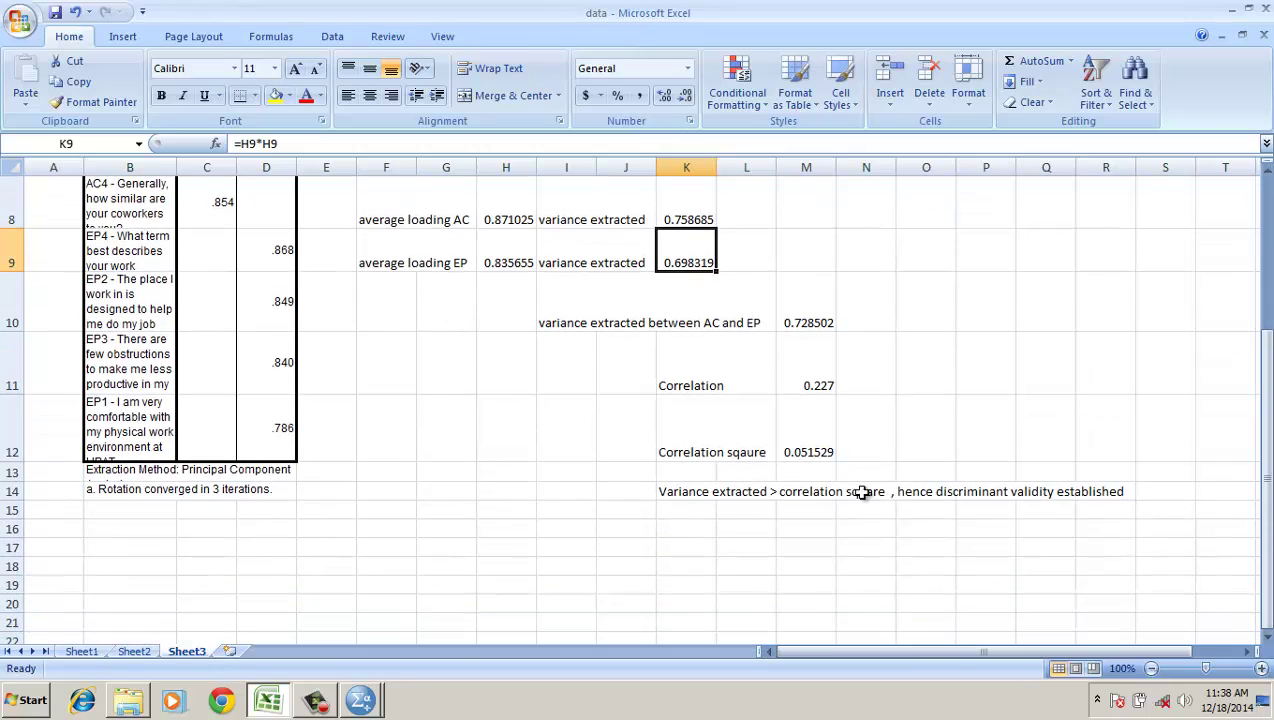